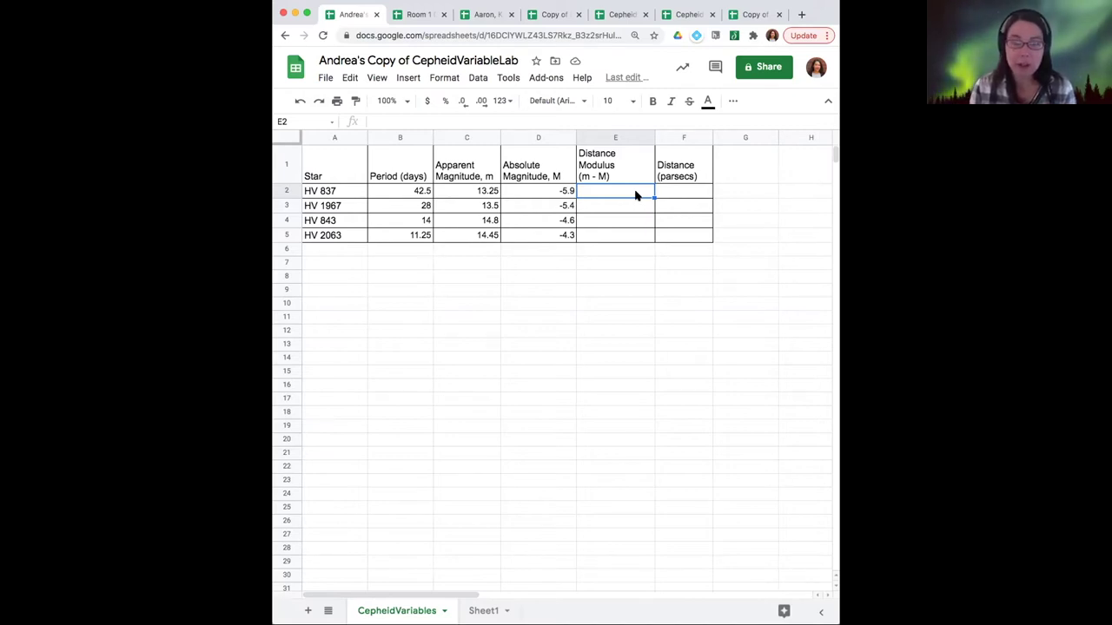
- Calculate the distance modulus in E2 with =C2-D2 and accept the suggested autofill for E3 to E5
click(613, 166)
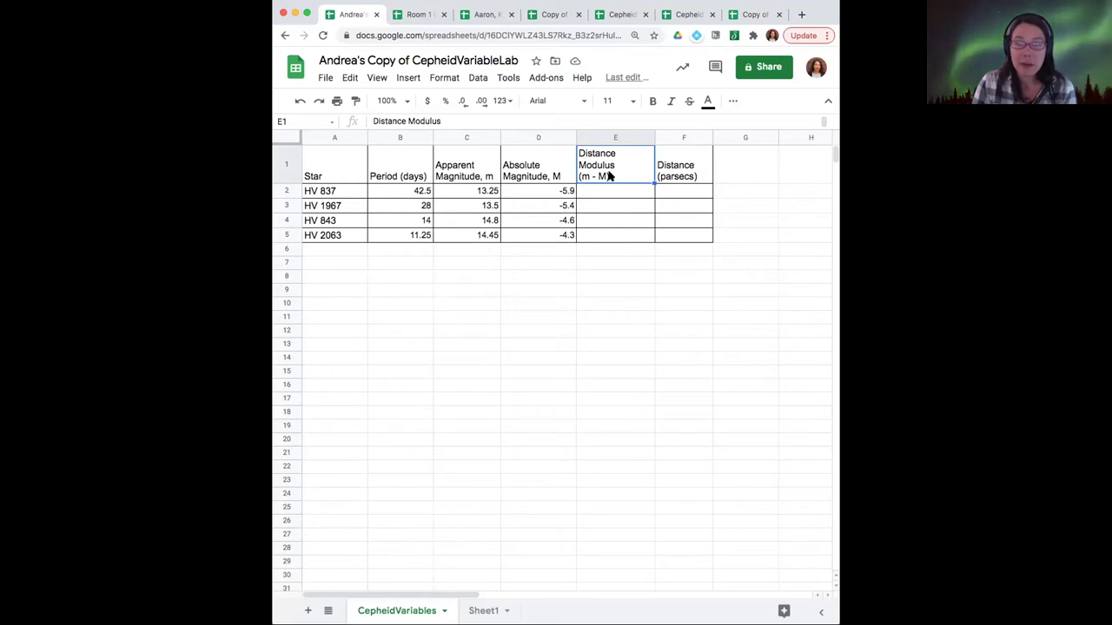
click(607, 193)
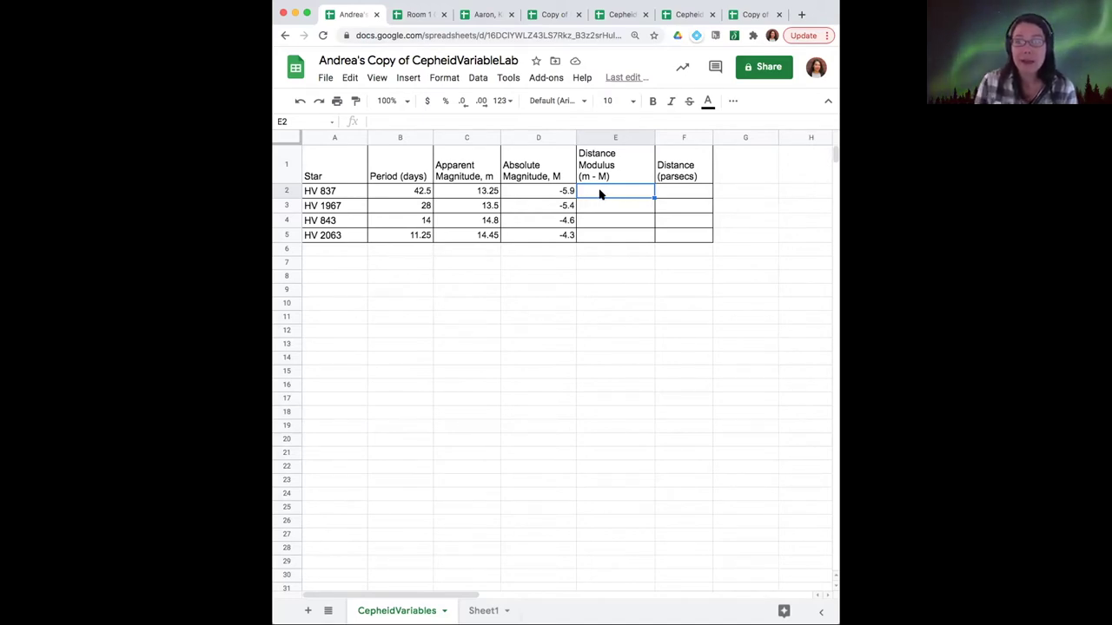
click(372, 120)
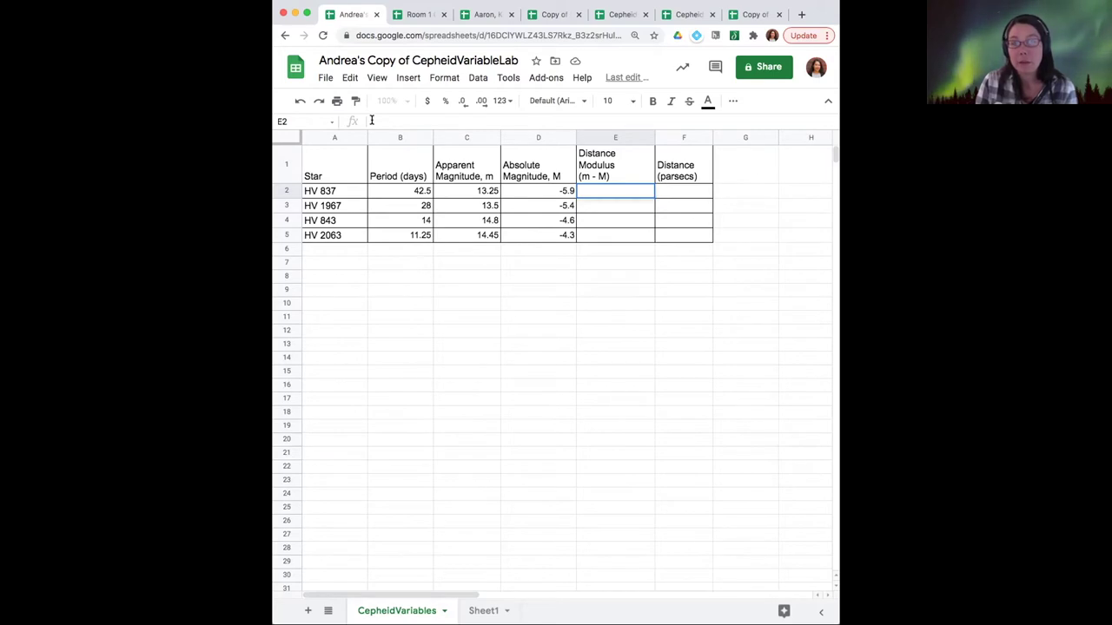
click(613, 192)
key(Escape)
key(Escape)
key(Return)
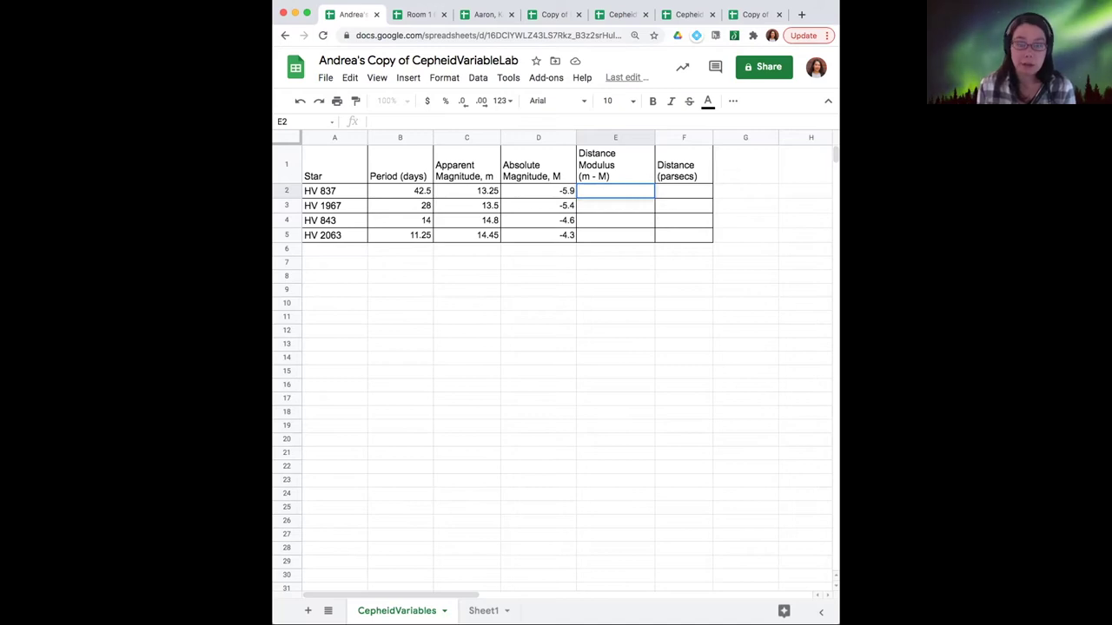
text(=)
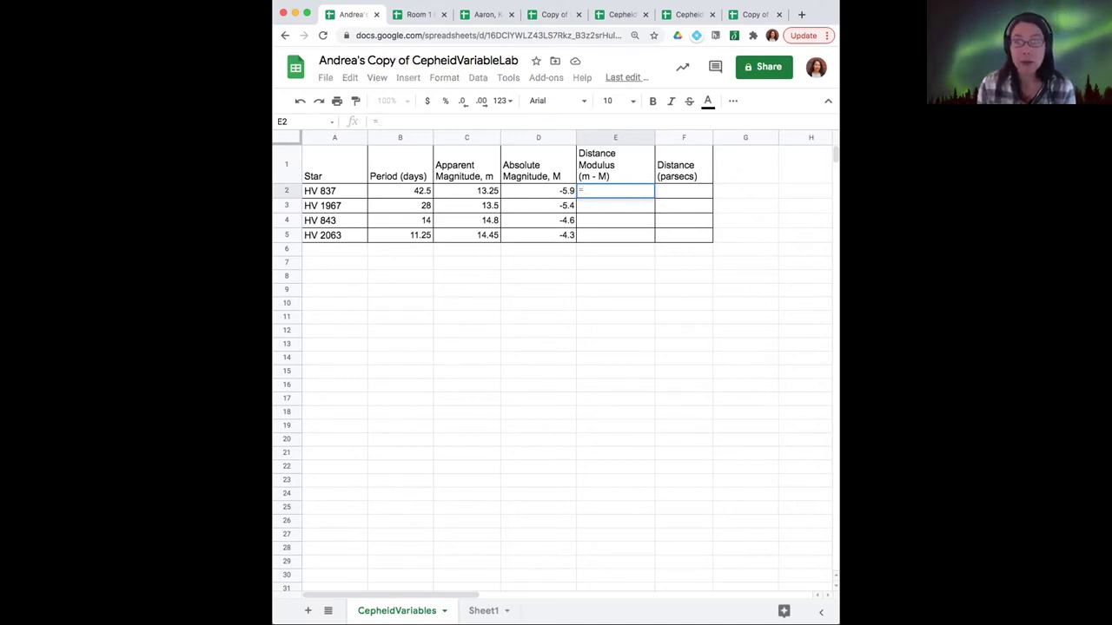
click(476, 193)
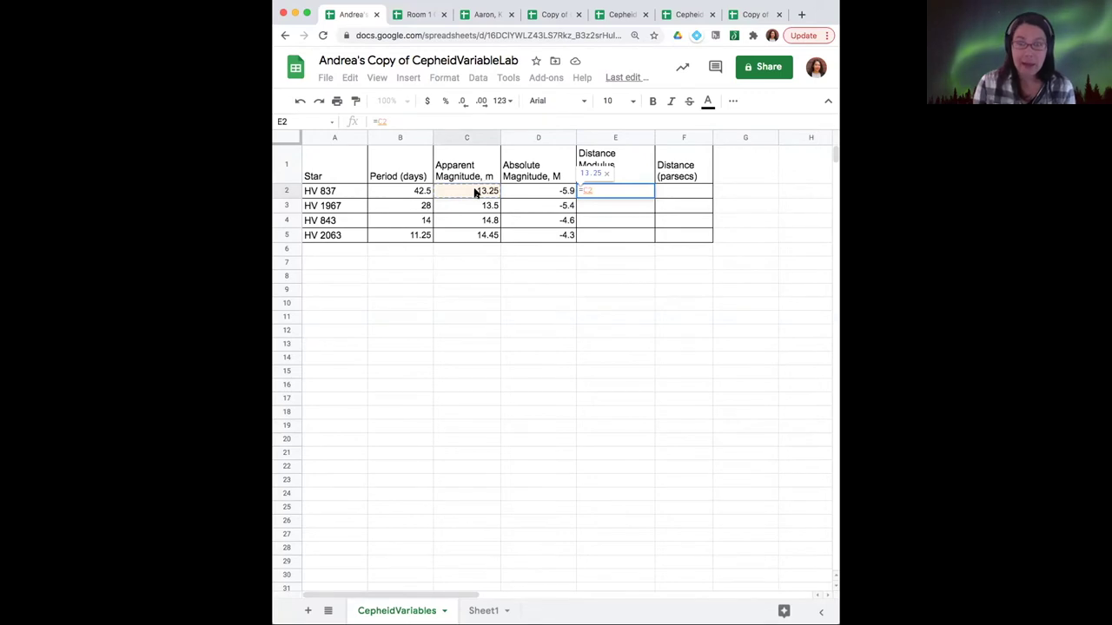
text(-)
click(549, 193)
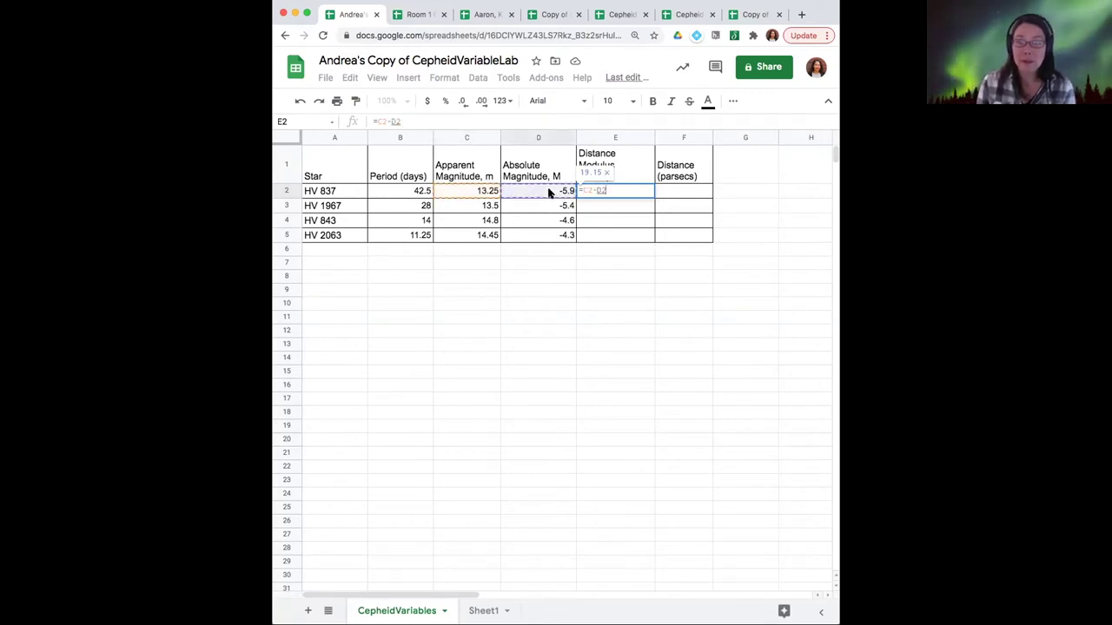
key(Return)
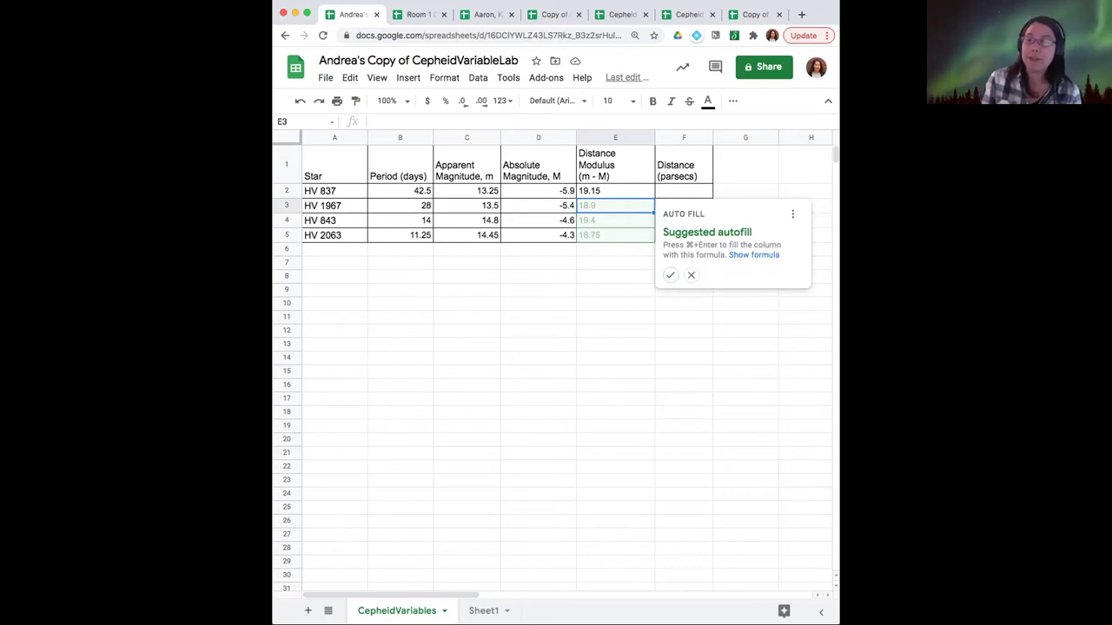
key(super+Return)
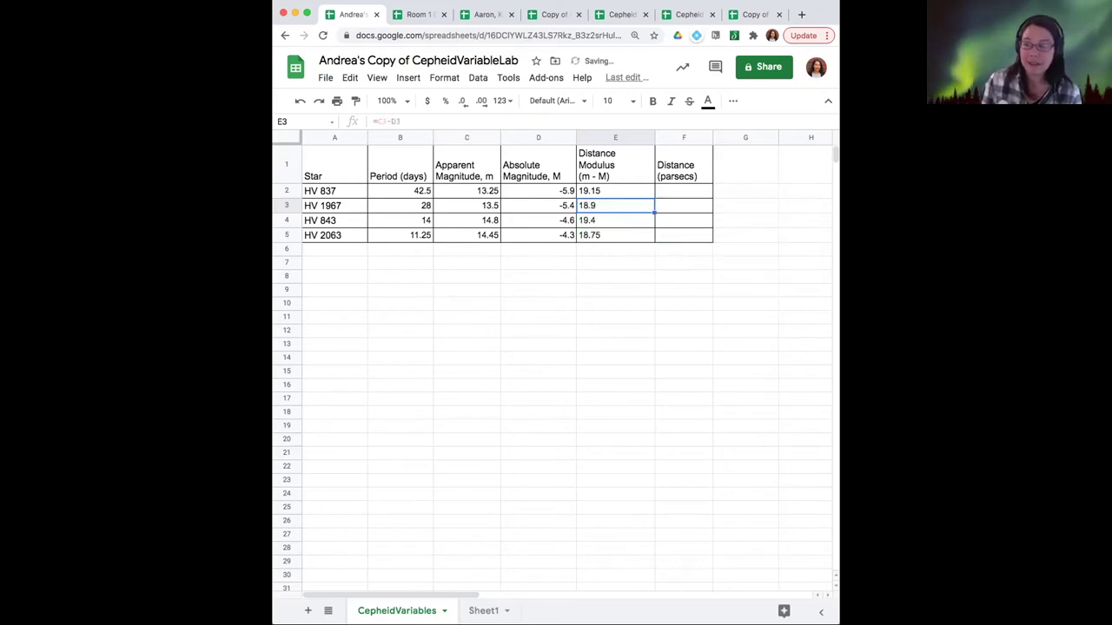
- Examine the formulas in the Distance Modulus cells from E2 to E5
click(615, 190)
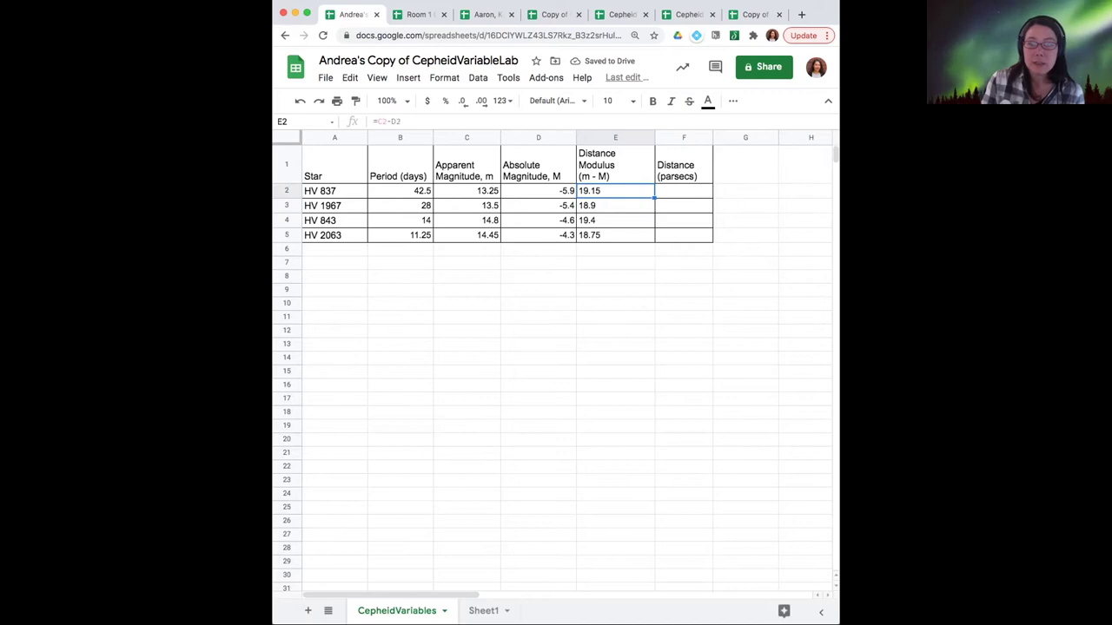
key(Return)
key(Return)
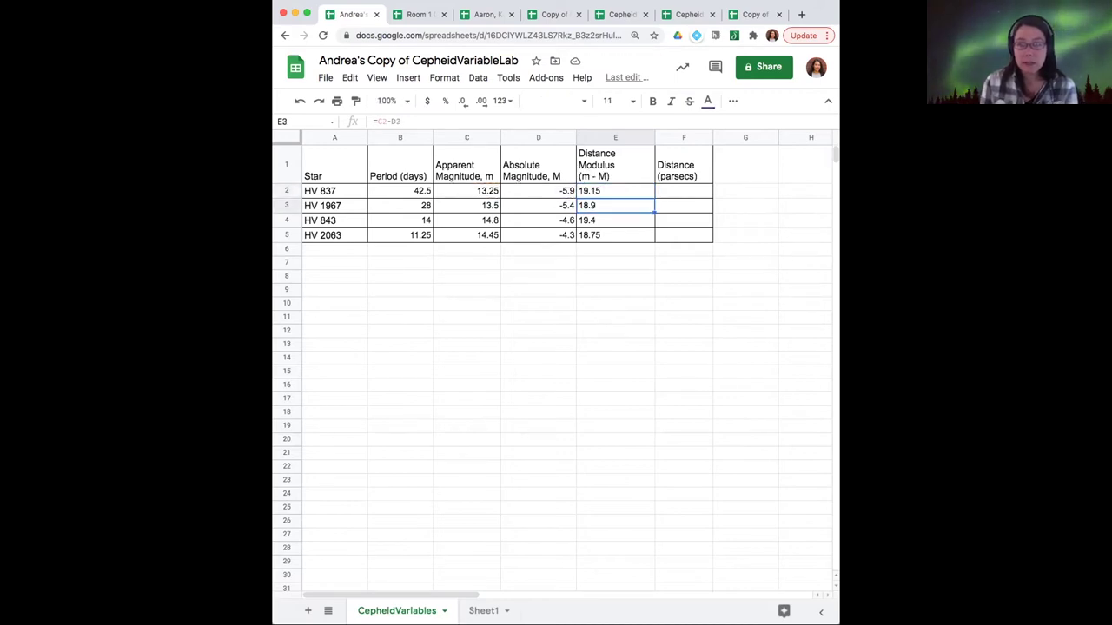
key(Return)
key(Return)
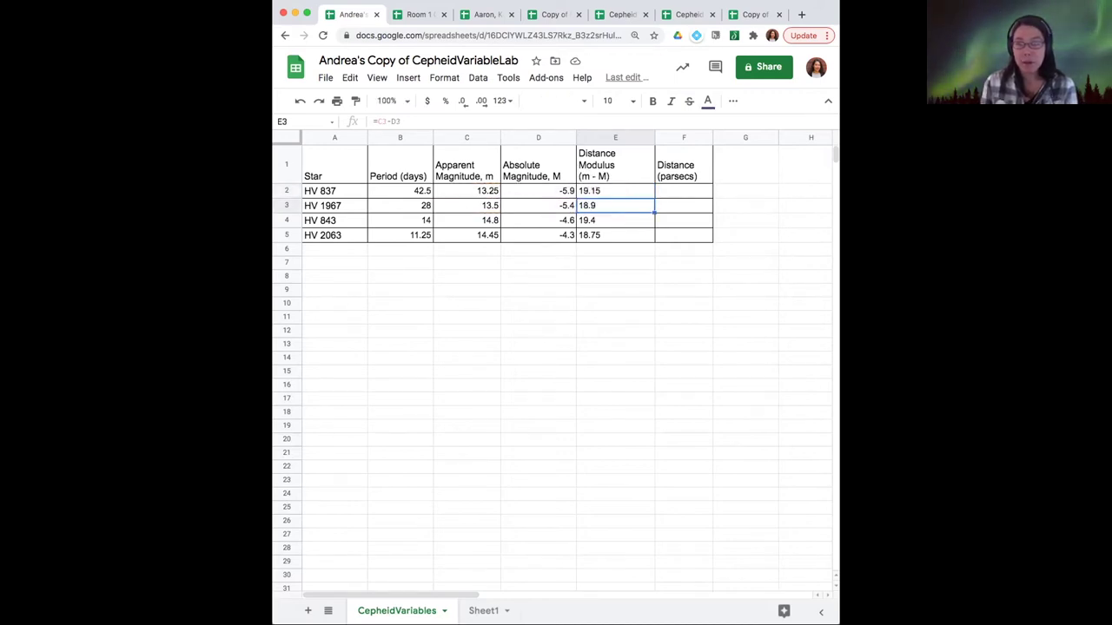
key(Return)
key(Return)
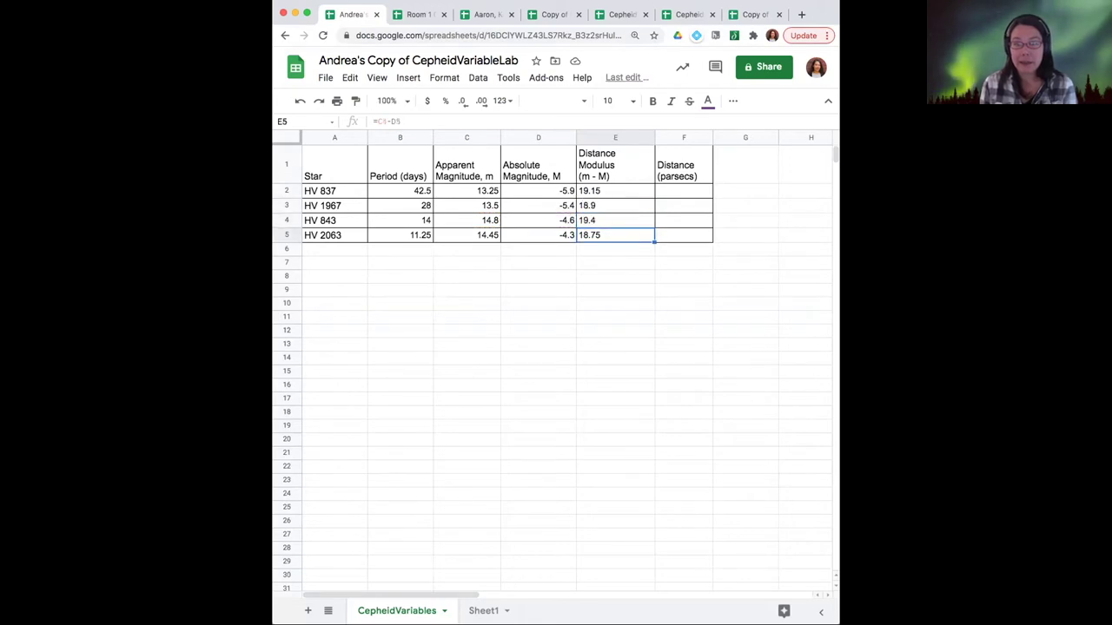
key(Return)
key(Escape)
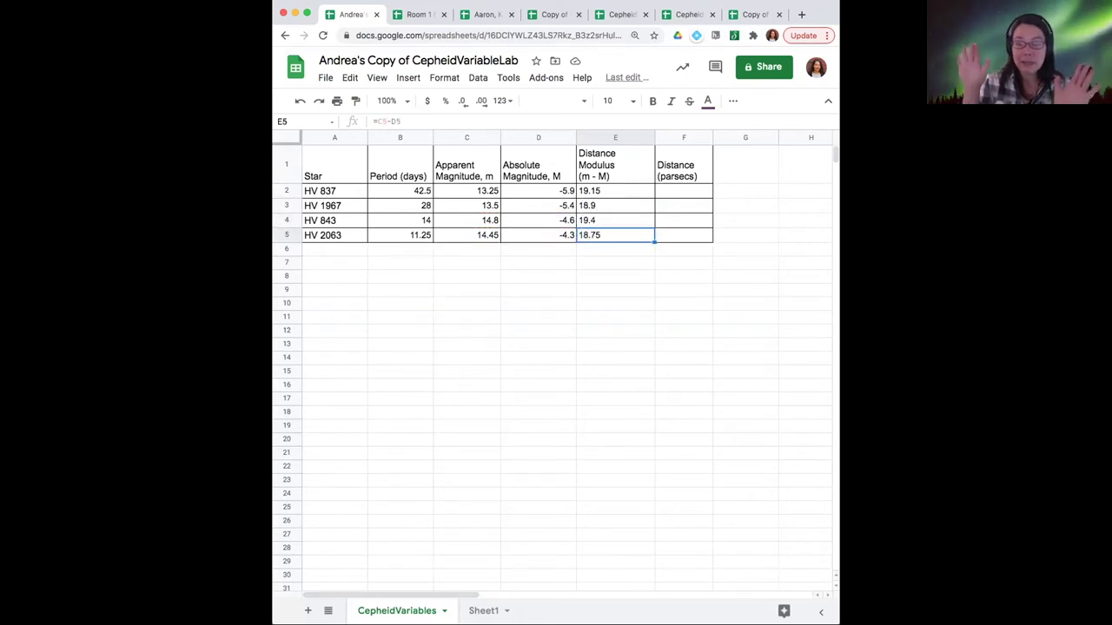
drag(315, 249, 315, 517)
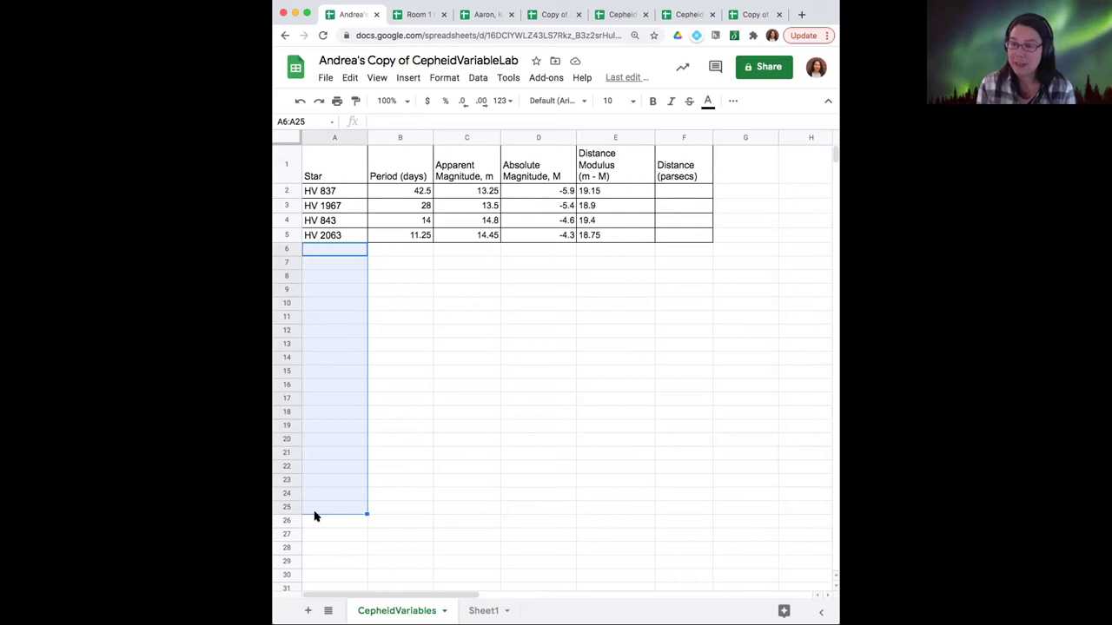
click(611, 242)
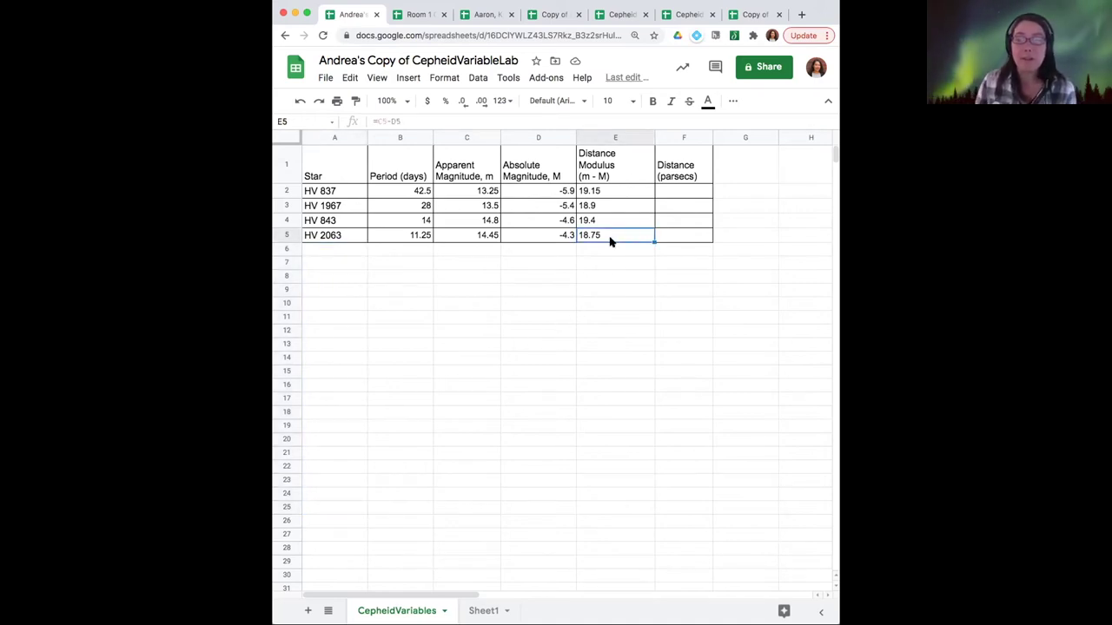
drag(654, 246, 620, 169)
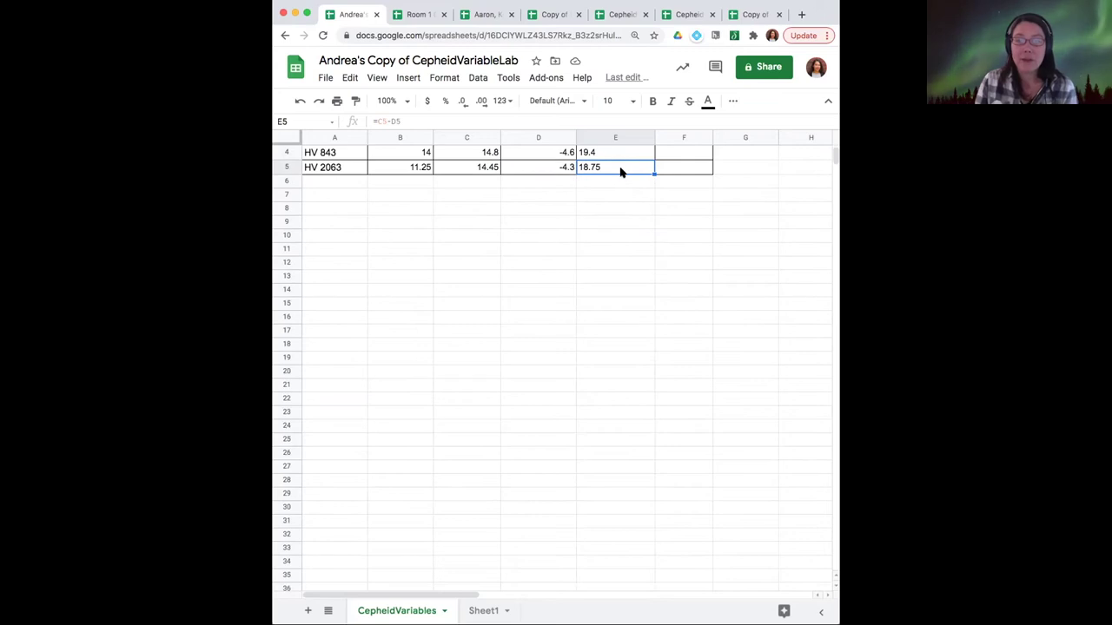
scroll(627, 269, up, 2)
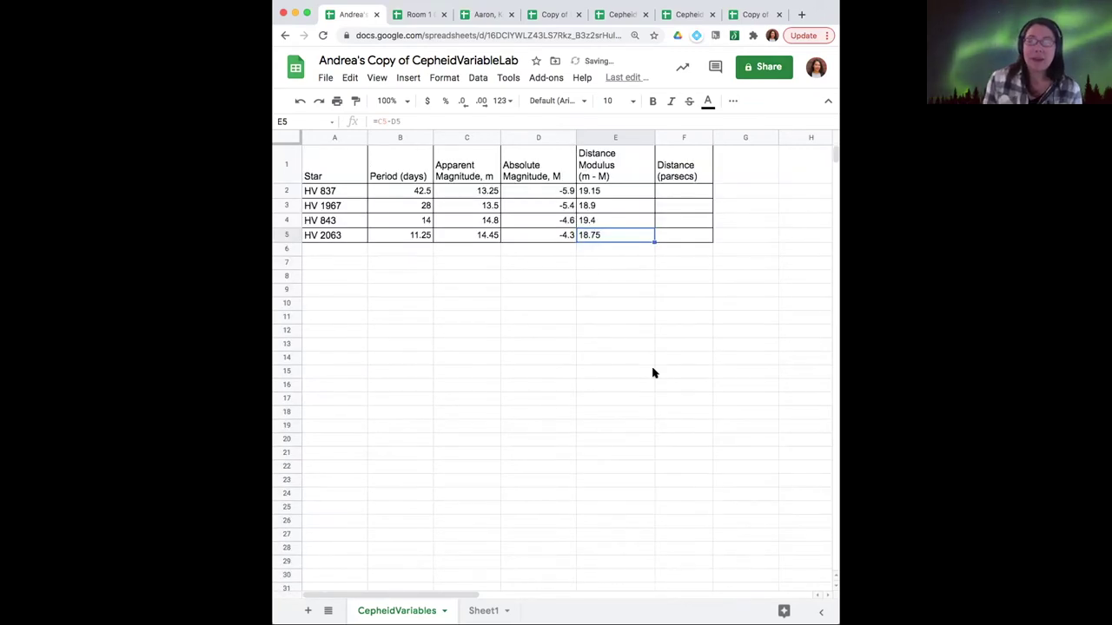
- Calculate the distance in F2 with =10^((E2+5)/5) and accept the suggested autofill for F3 to F5
click(614, 192)
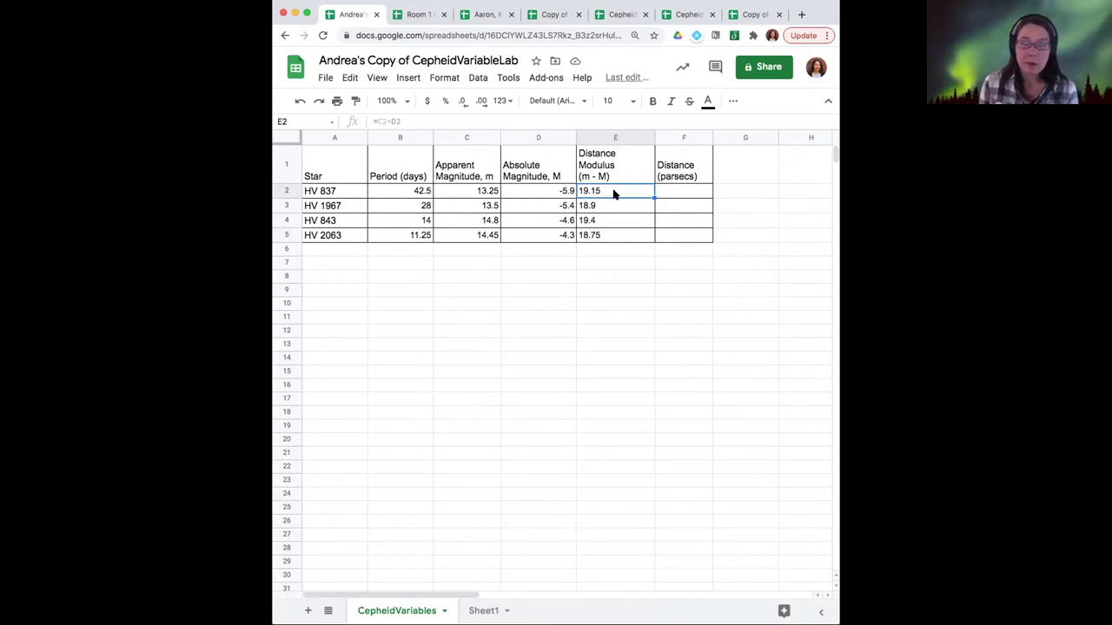
key(Right)
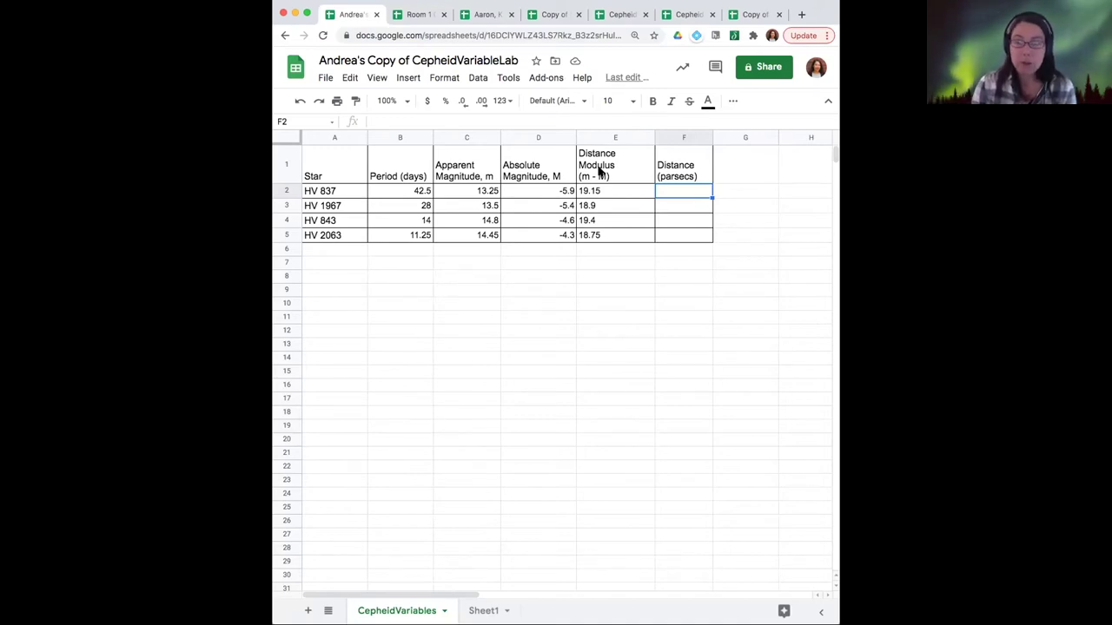
key(Return)
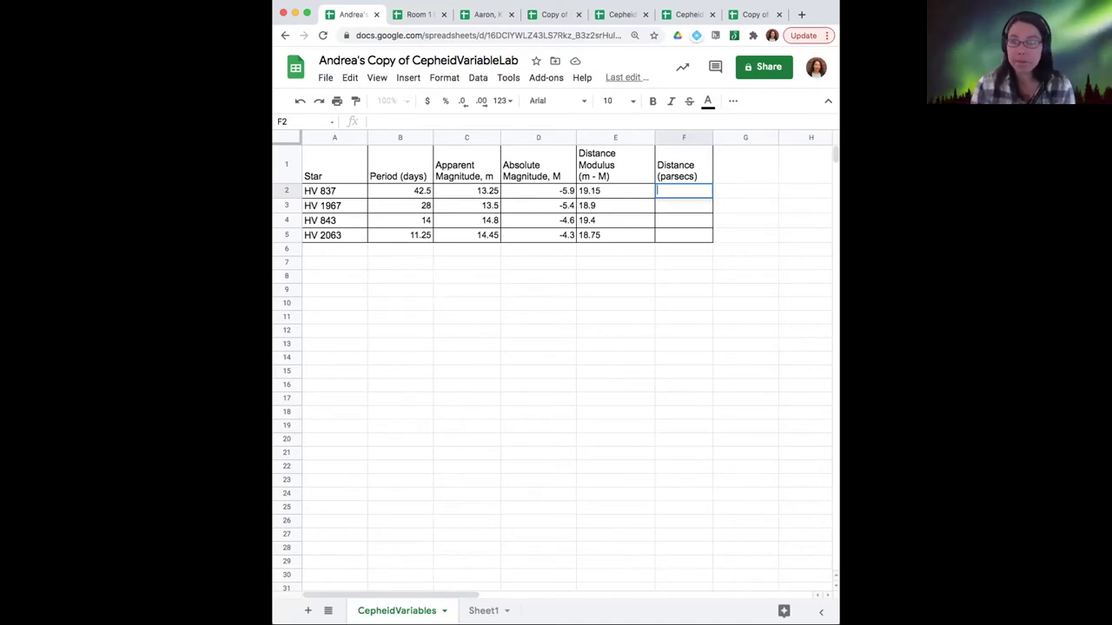
text(=)
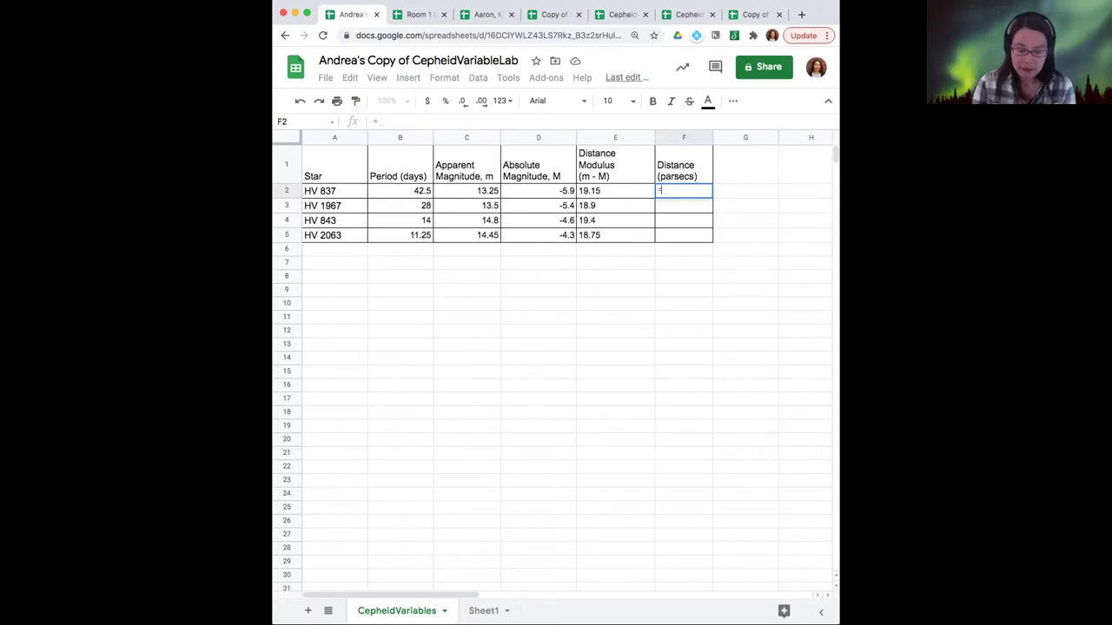
text(10^)
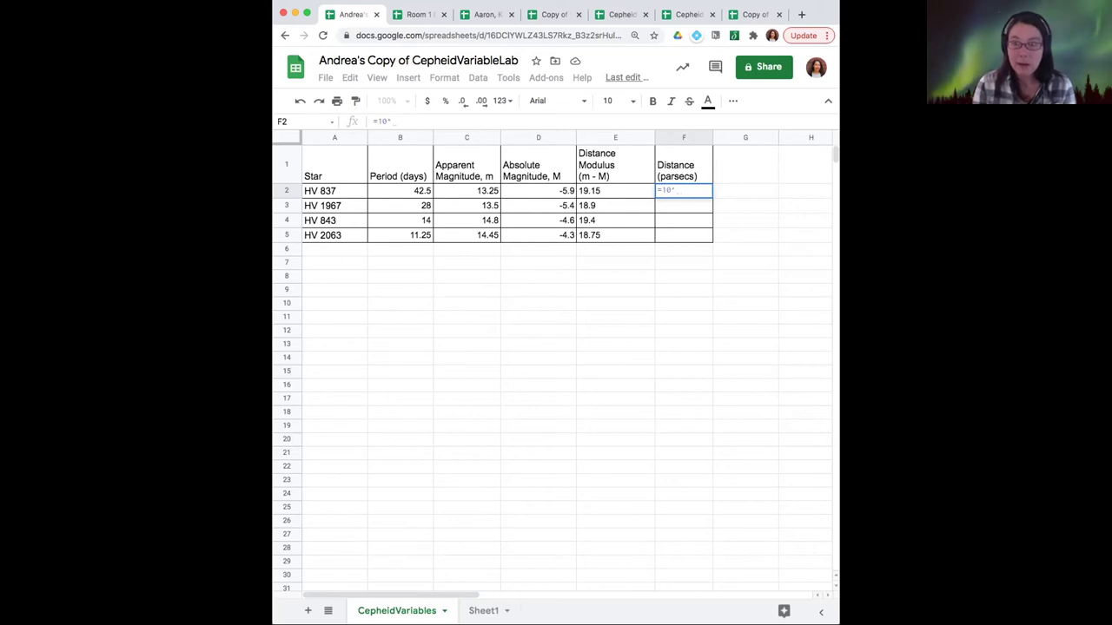
text((()
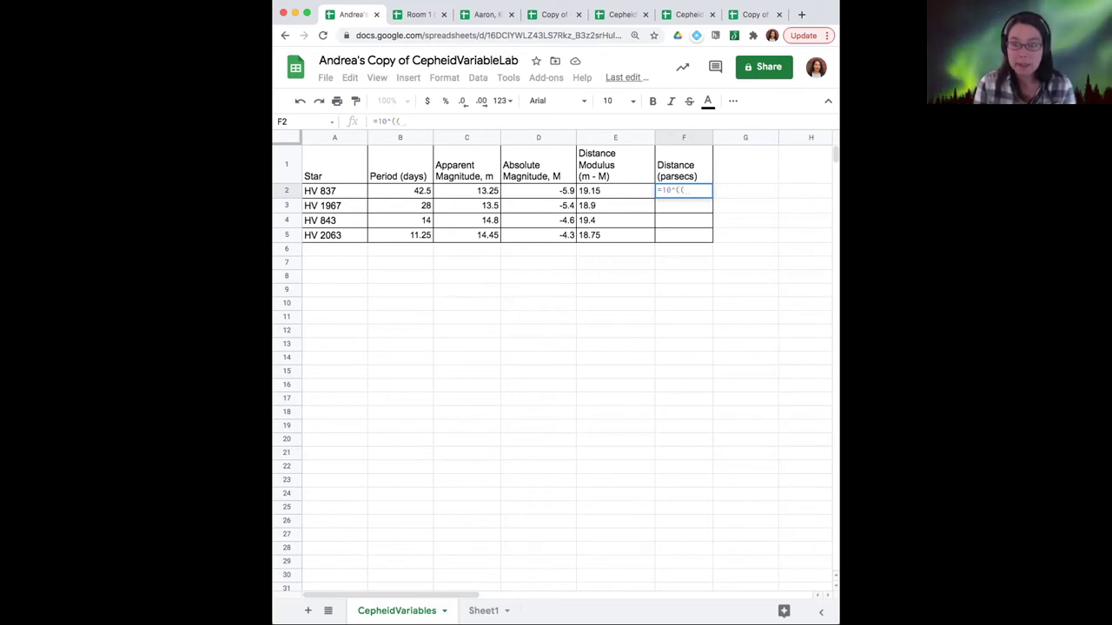
click(599, 191)
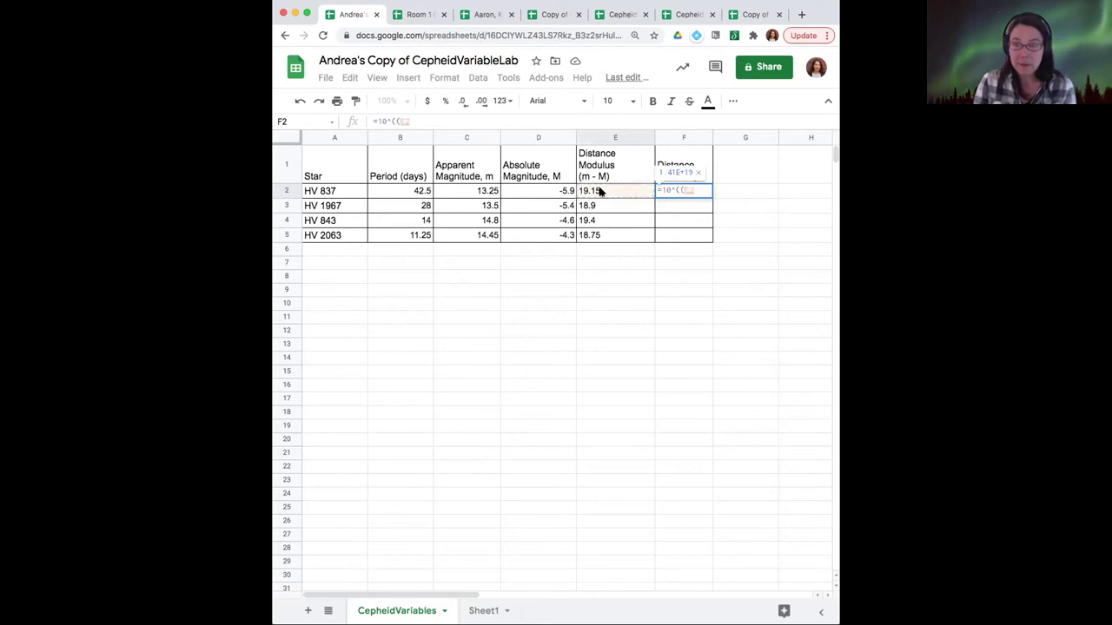
text(+5)
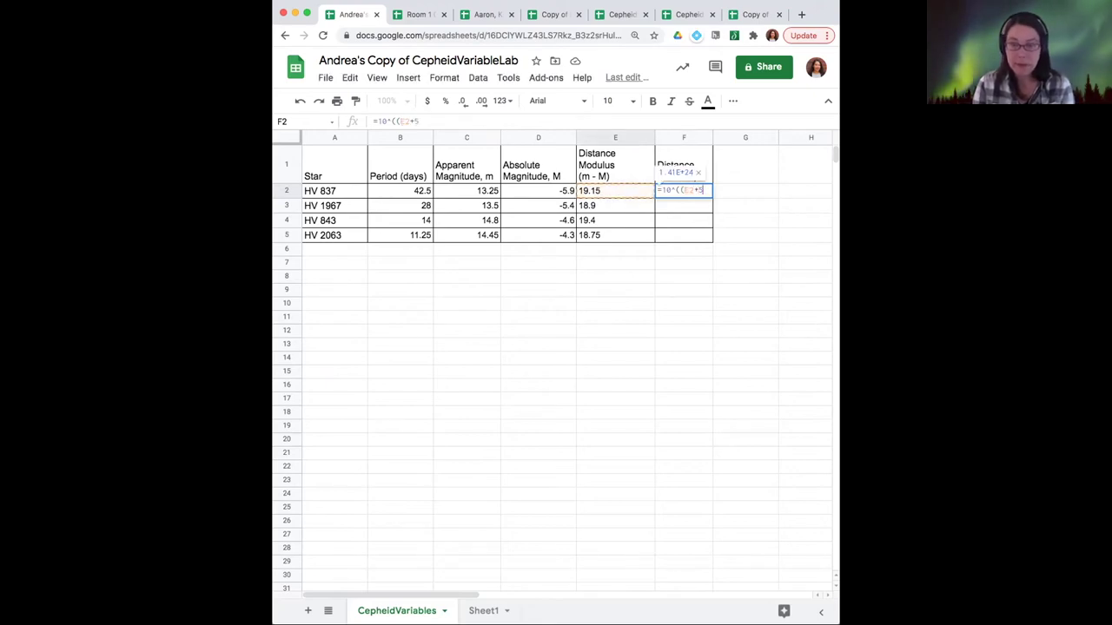
text())
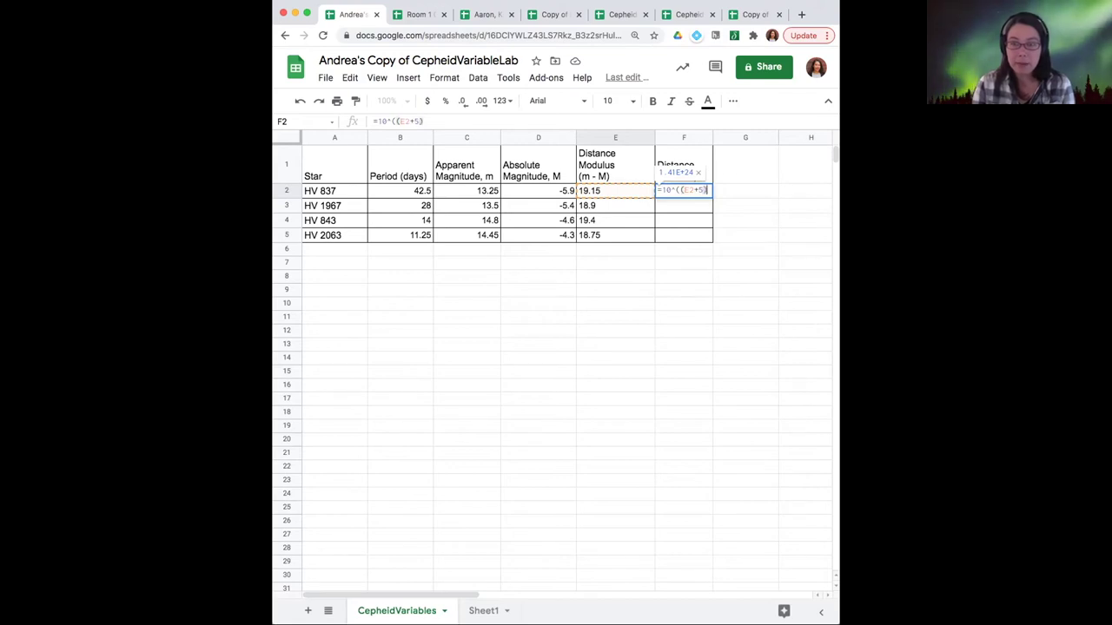
text(/5)
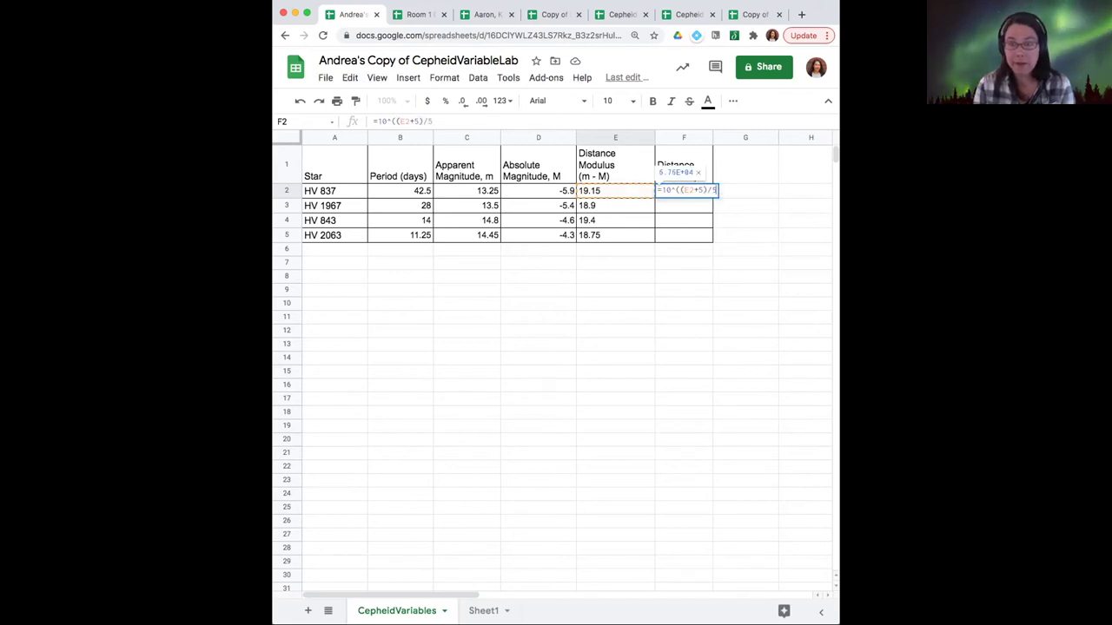
text())
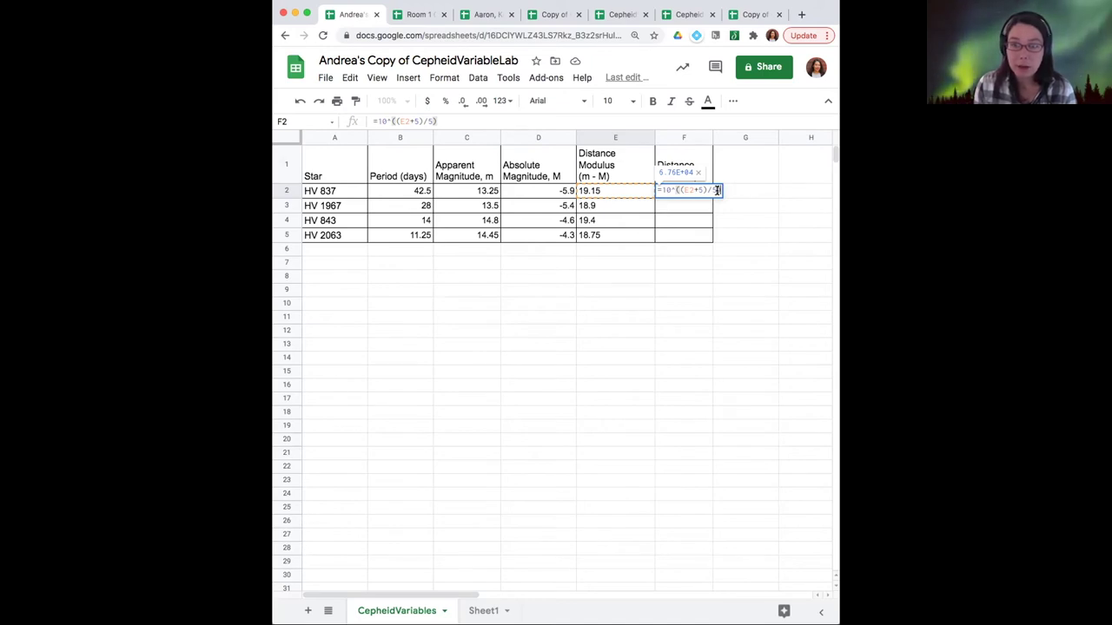
key(Return)
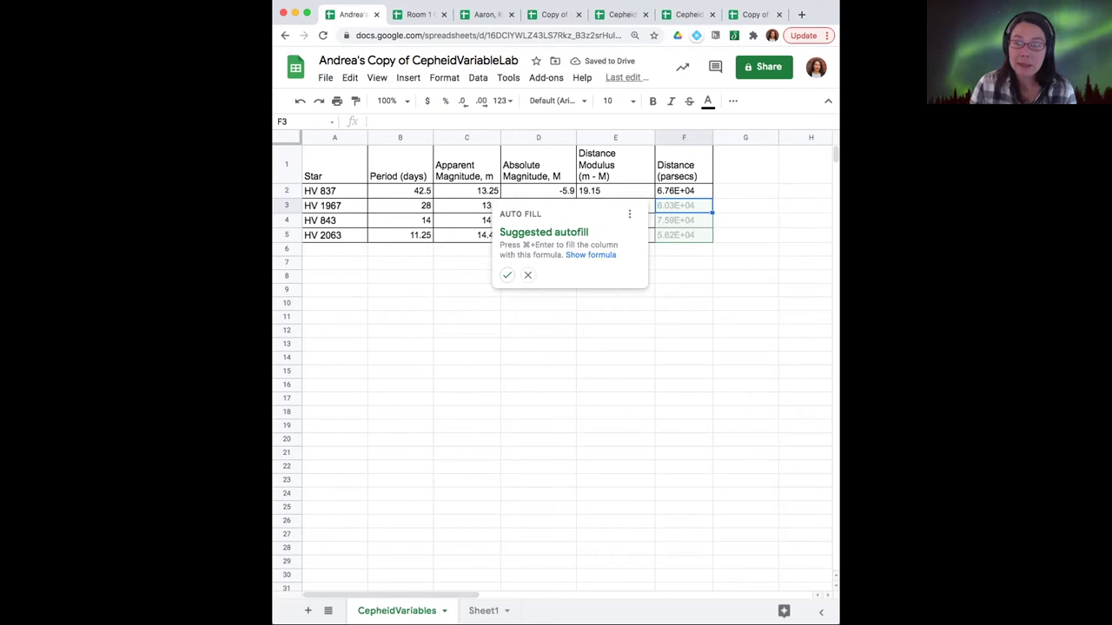
key(super+Return)
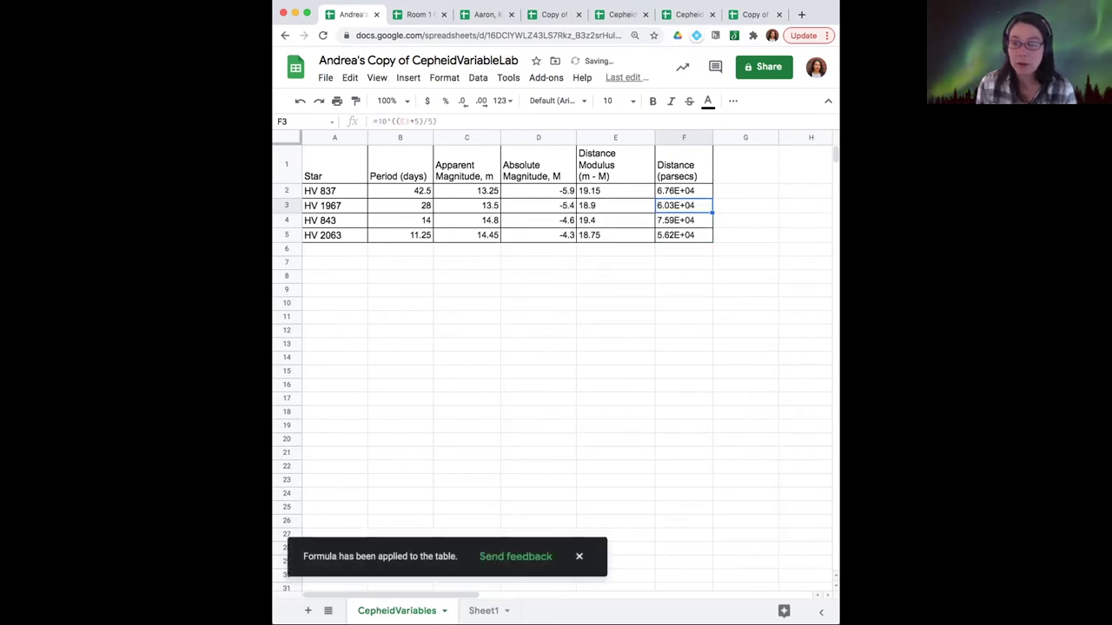
- Examine the formulas in the Distance (parsecs) cells from F2 to F5
key(Down)
key(Down)
key(Up)
key(Up)
key(Up)
key(Down)
key(Down)
key(Down)
- Format the distances in F2:F5 as plain numbers with thousands separators and two decimals instead of scientific notation
key(shift+Up)
key(shift+Up)
key(shift+Up)
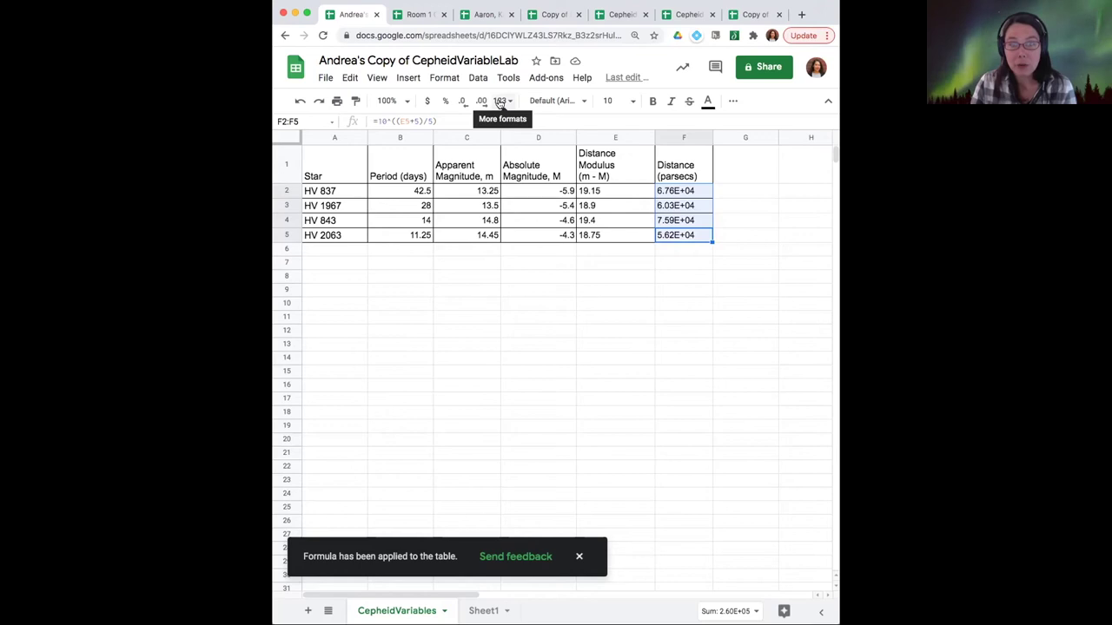
click(438, 78)
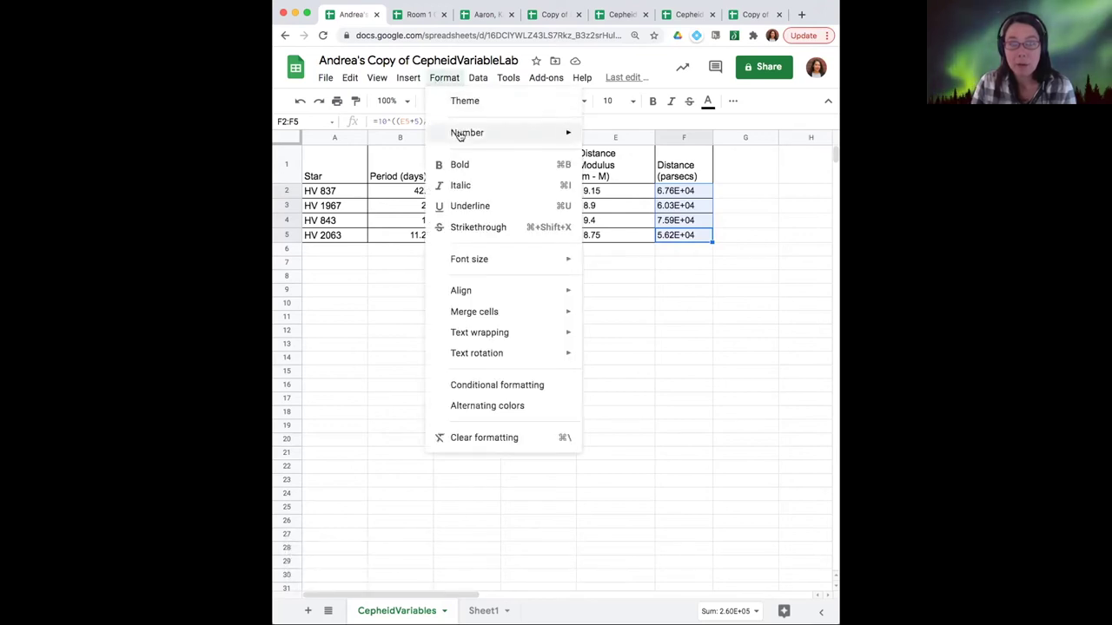
mouse_move(460, 133)
click(642, 190)
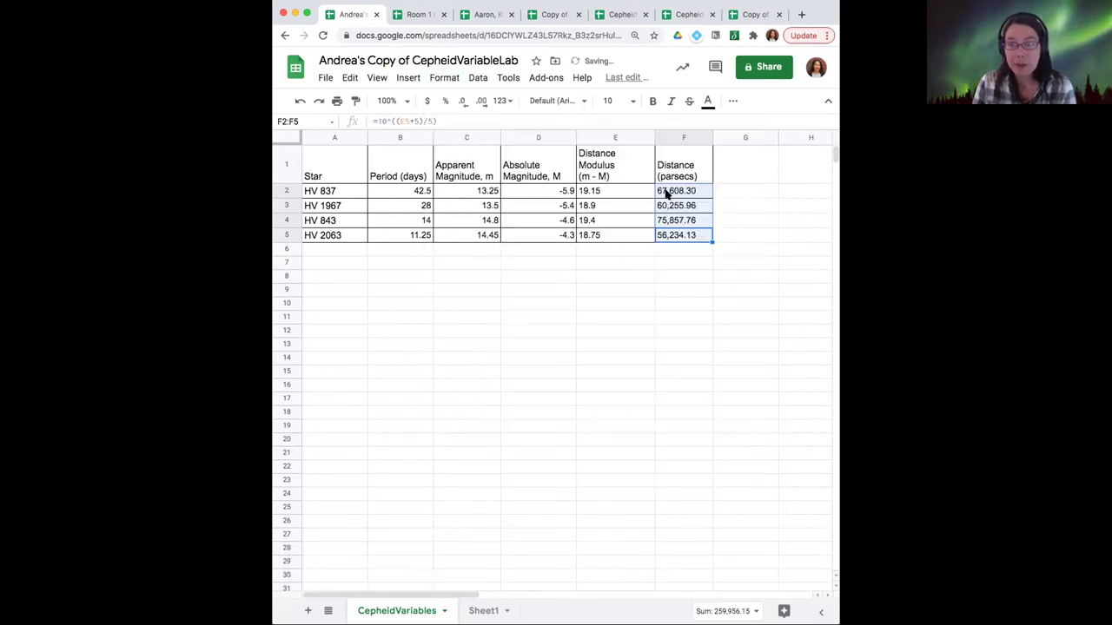
click(695, 265)
drag(689, 191, 697, 238)
click(698, 191)
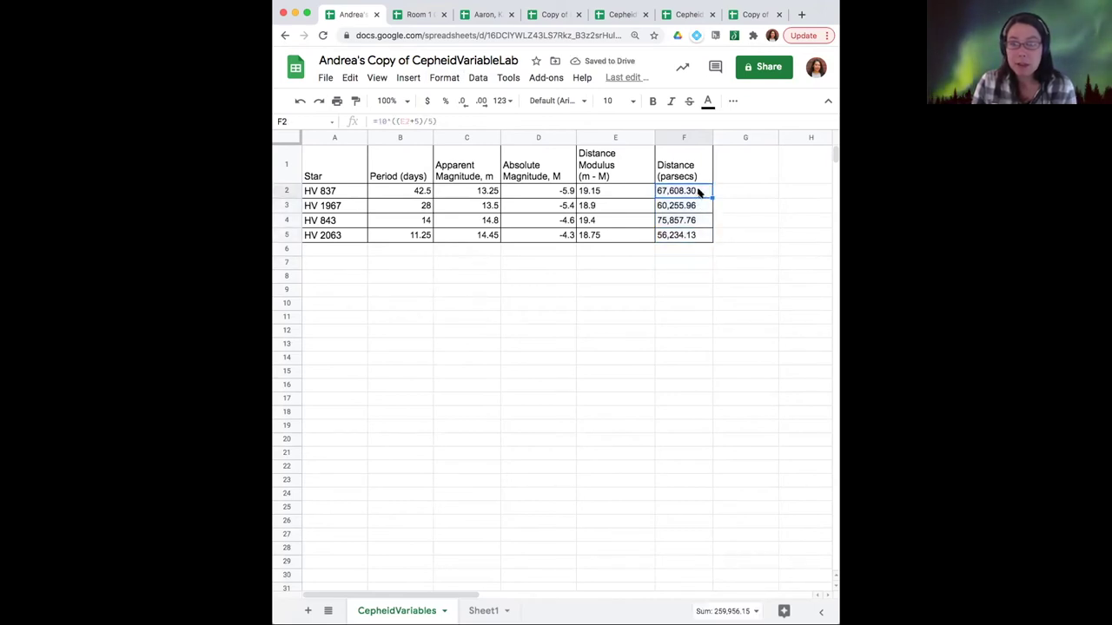
- Format the distances in F2:F5 in scientific notation
drag(697, 191, 700, 233)
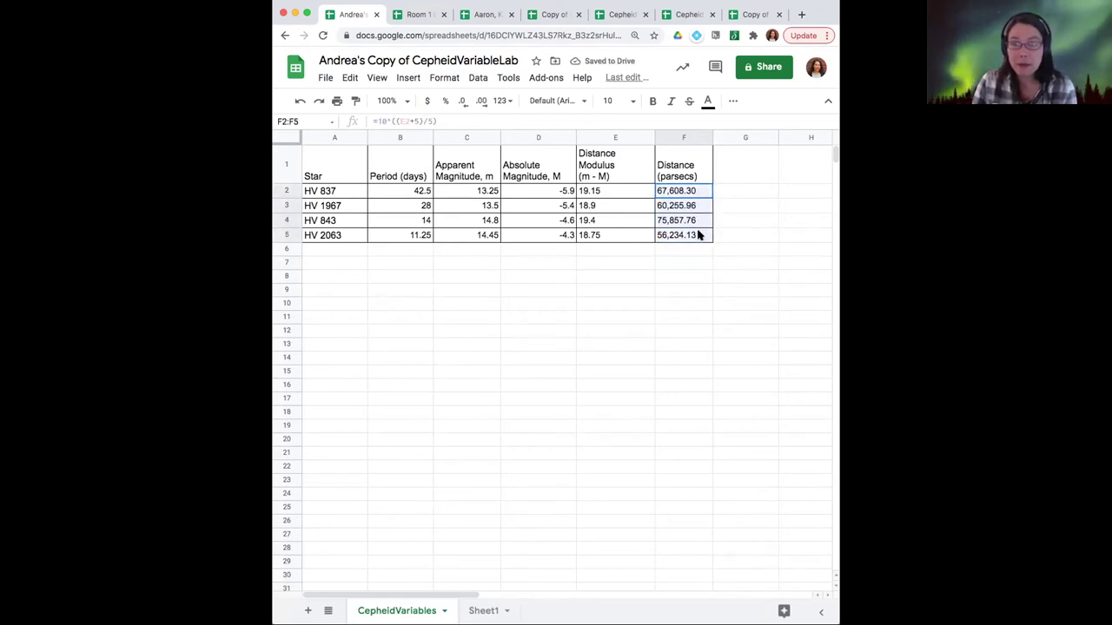
click(680, 250)
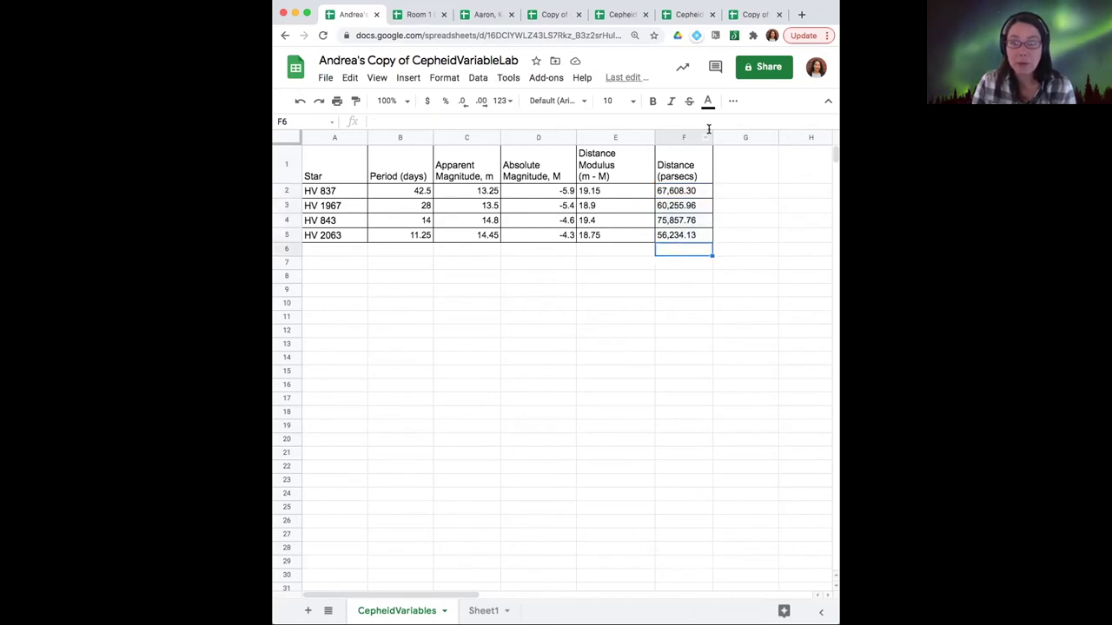
click(688, 192)
drag(688, 221, 688, 236)
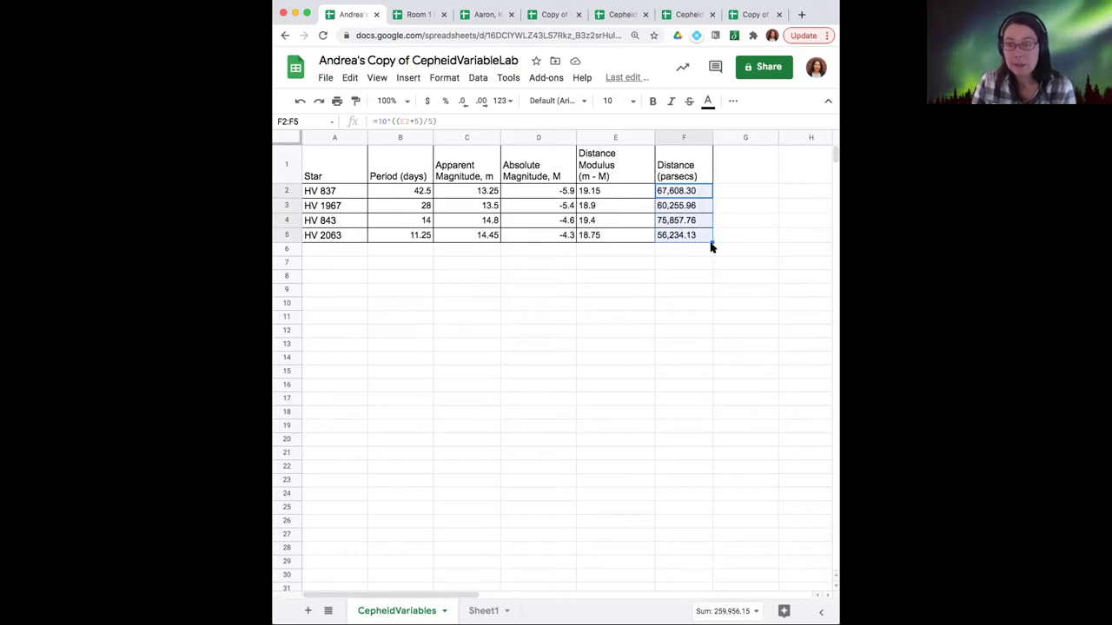
click(505, 102)
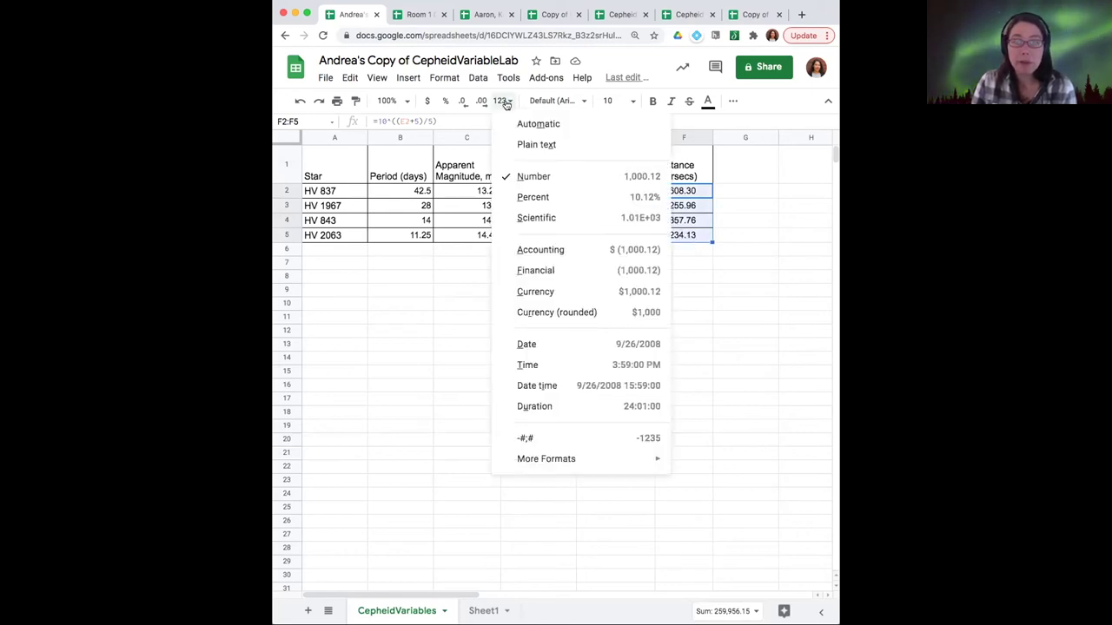
click(575, 218)
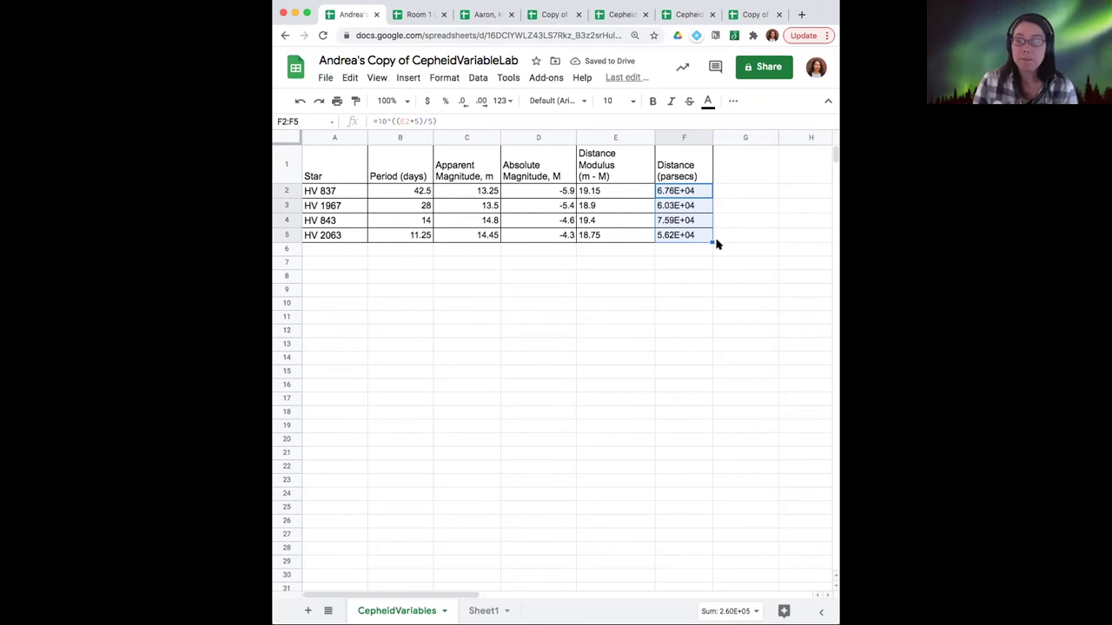
click(702, 240)
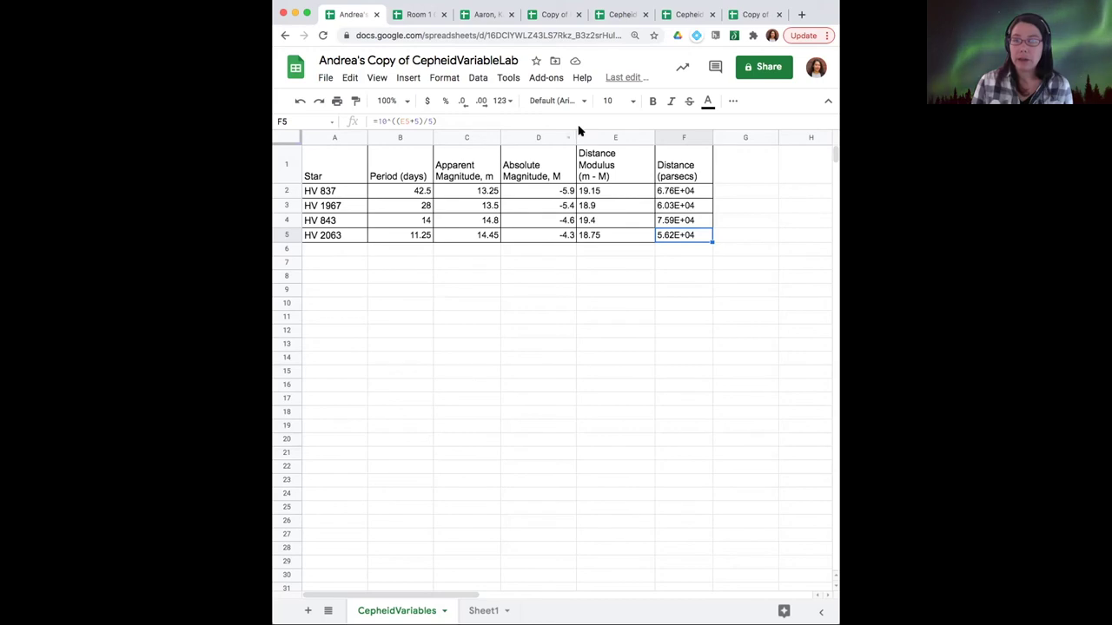
click(394, 177)
drag(393, 211, 536, 238)
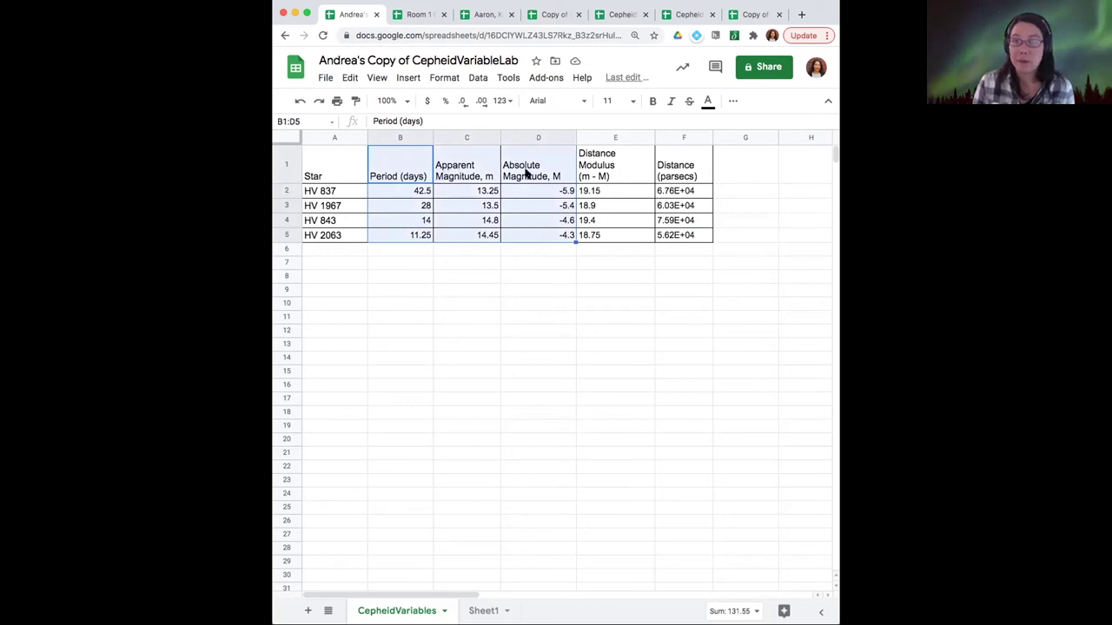
click(540, 236)
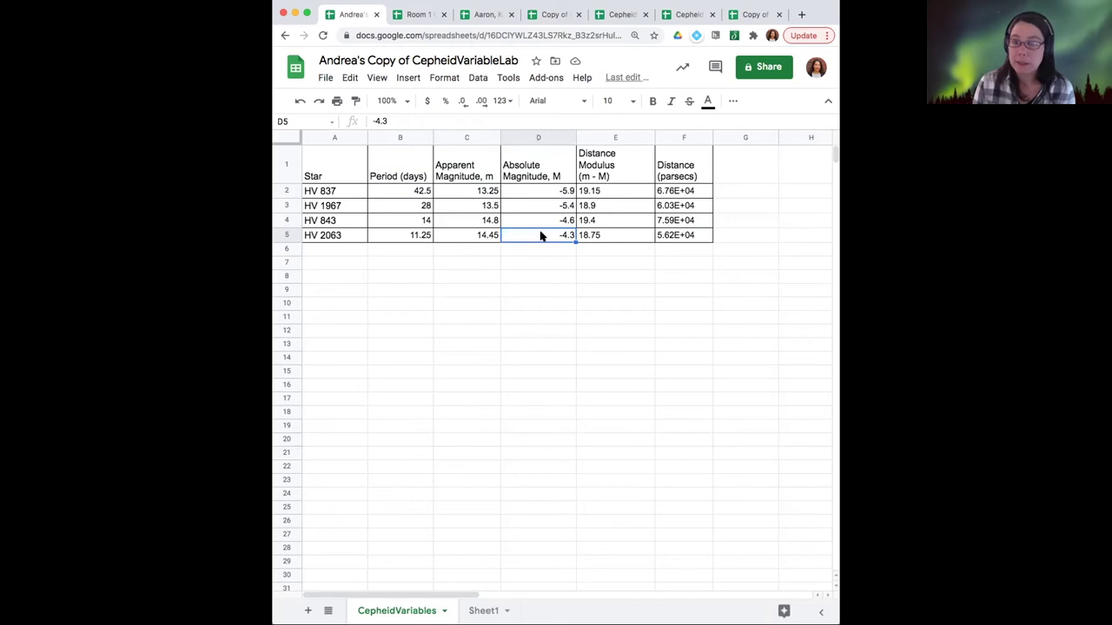